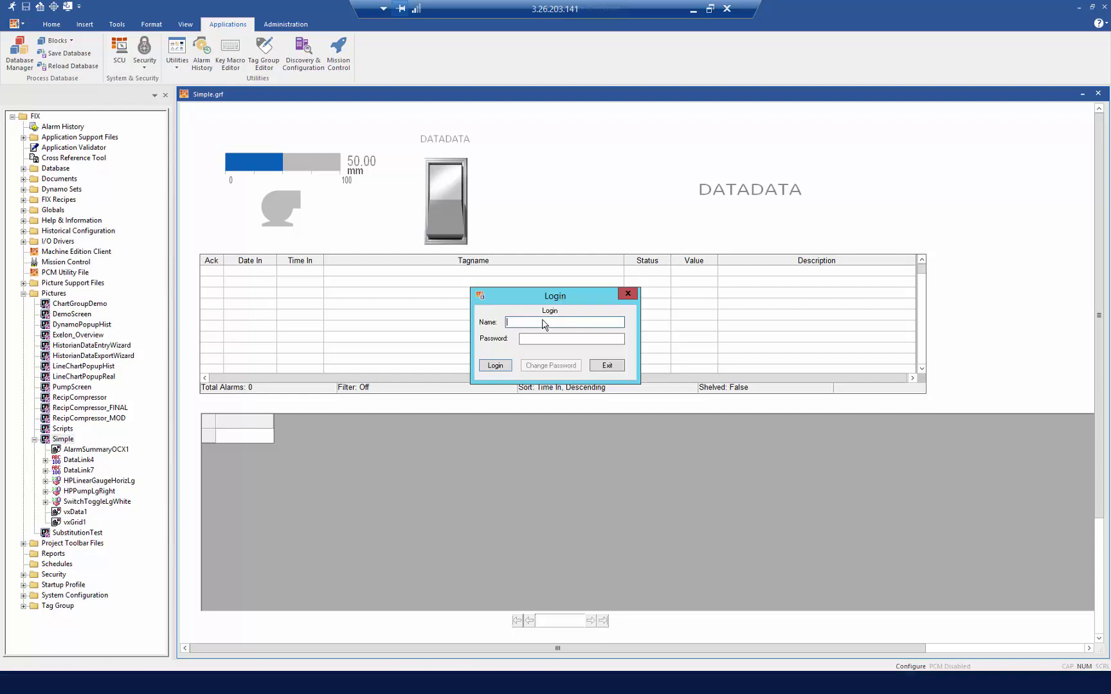
Log in with the admin account, then open Database Manager listing the two pump tags
{"action": "type", "text": "admin"}
{"action": "key", "text": "Tab"}
{"action": "type", "text": "*****"}
{"action": "left_click", "coordinate": [491, 366]}
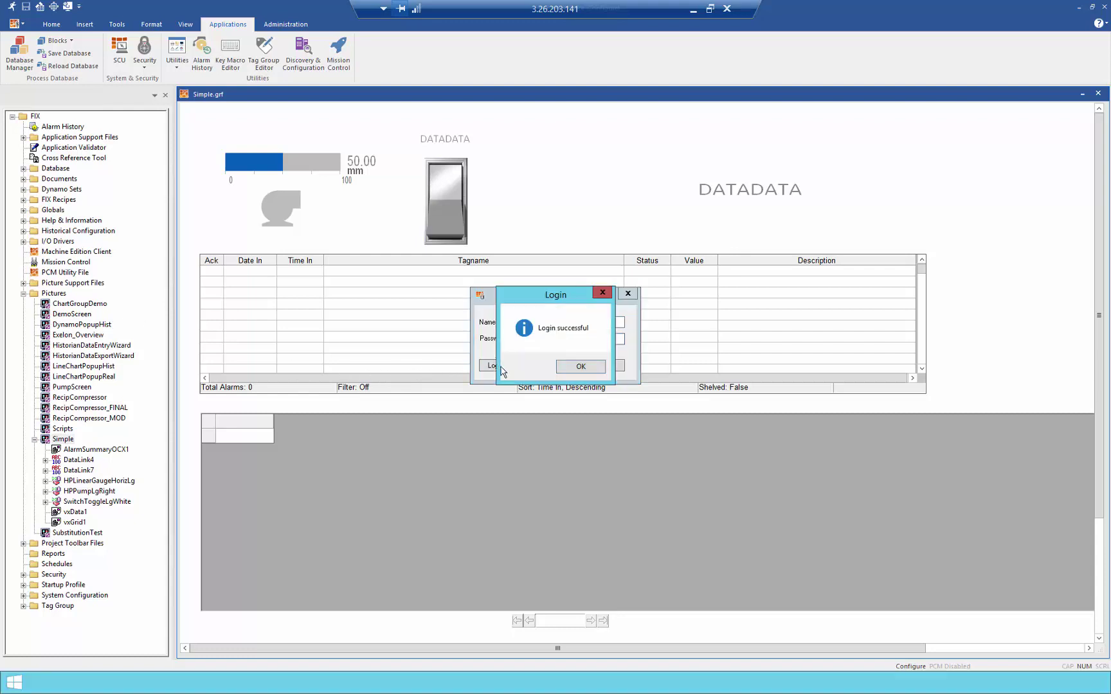
{"action": "left_click", "coordinate": [579, 367]}
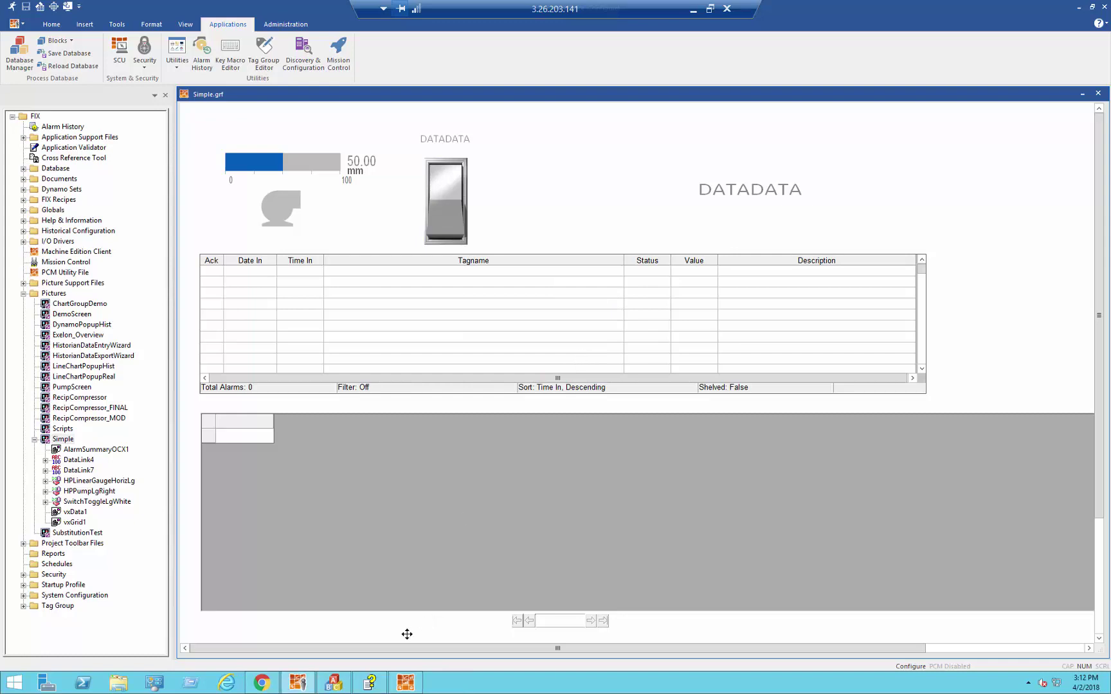
{"action": "left_click", "coordinate": [336, 682]}
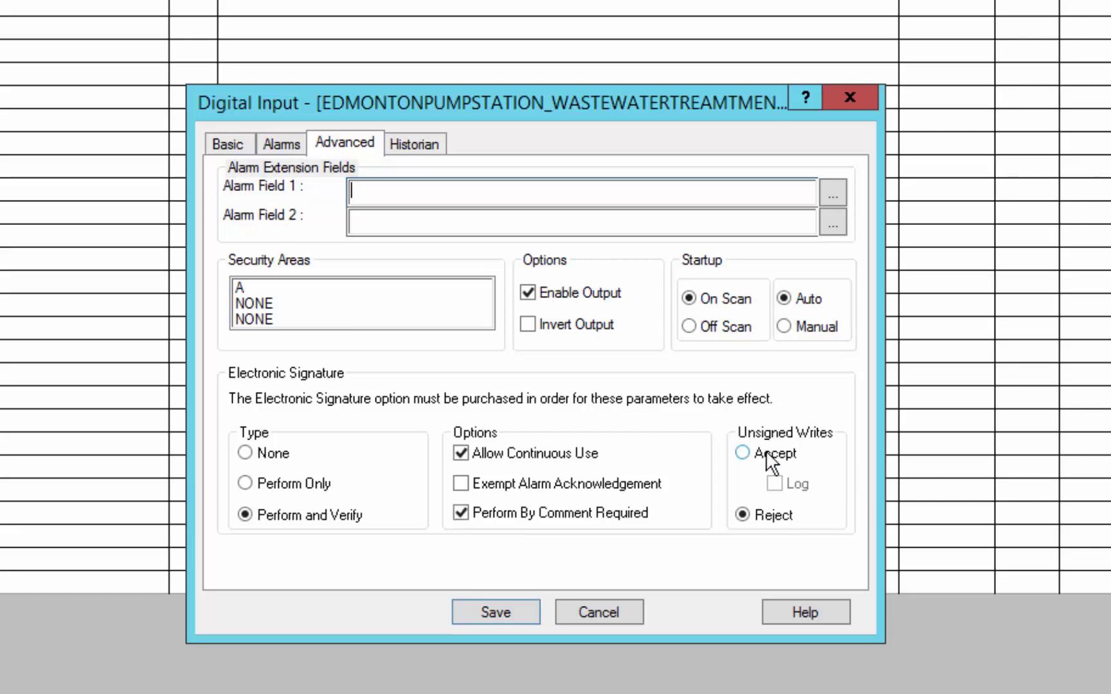
Save the pump on/off tag with Perform and Verify signatures and unsigned writes rejected
{"action": "left_click", "coordinate": [486, 611]}
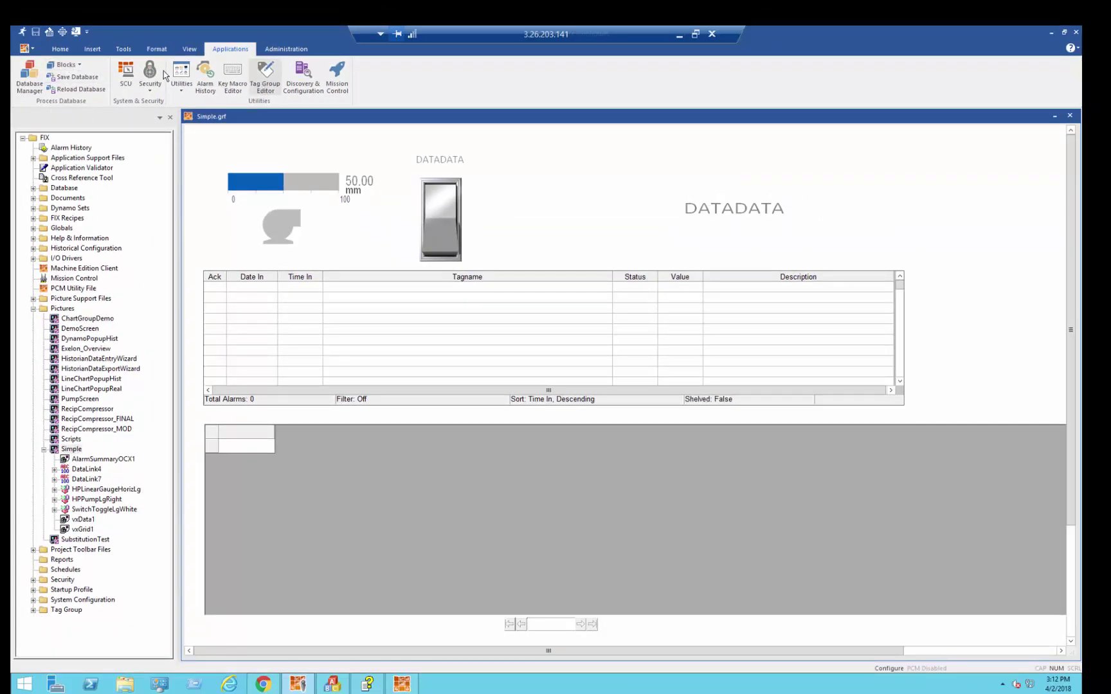
In Run mode, switch the pump on and sign as performer with a comment and password
{"action": "left_click", "coordinate": [22, 32]}
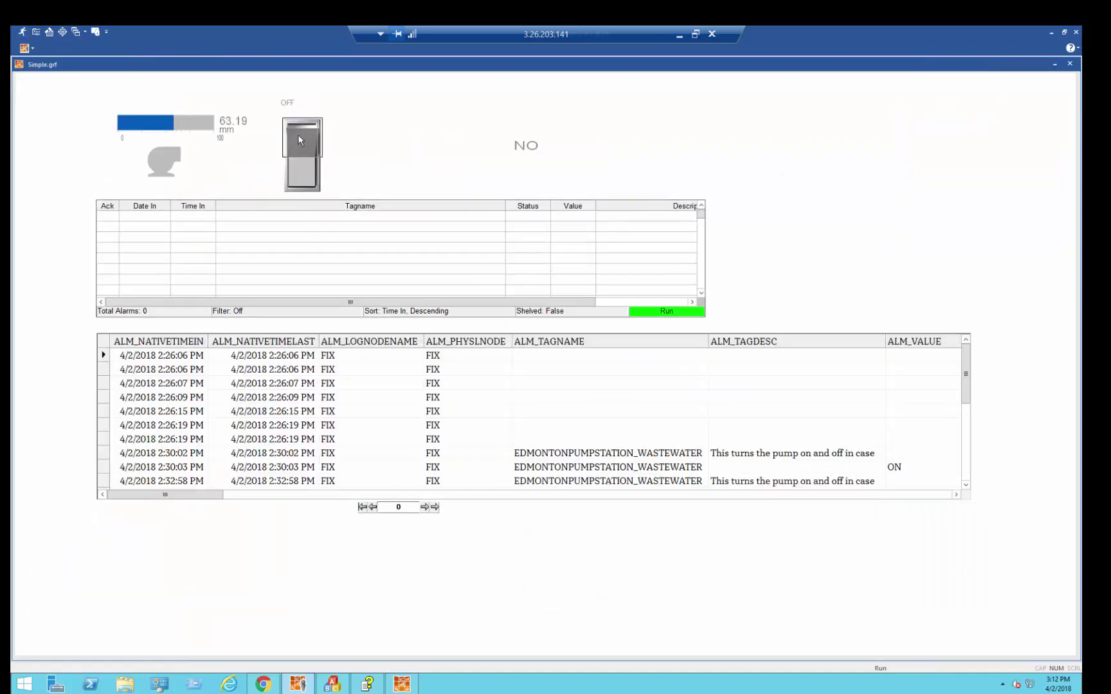
{"action": "left_click", "coordinate": [298, 135]}
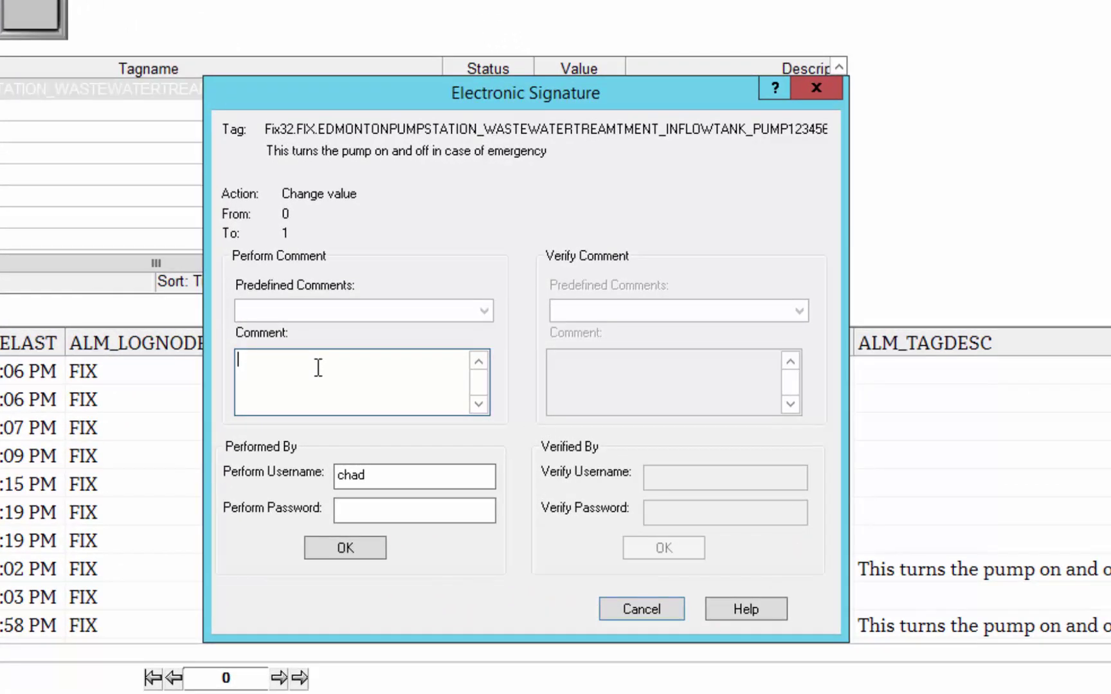
{"action": "type", "text": "Chad"}
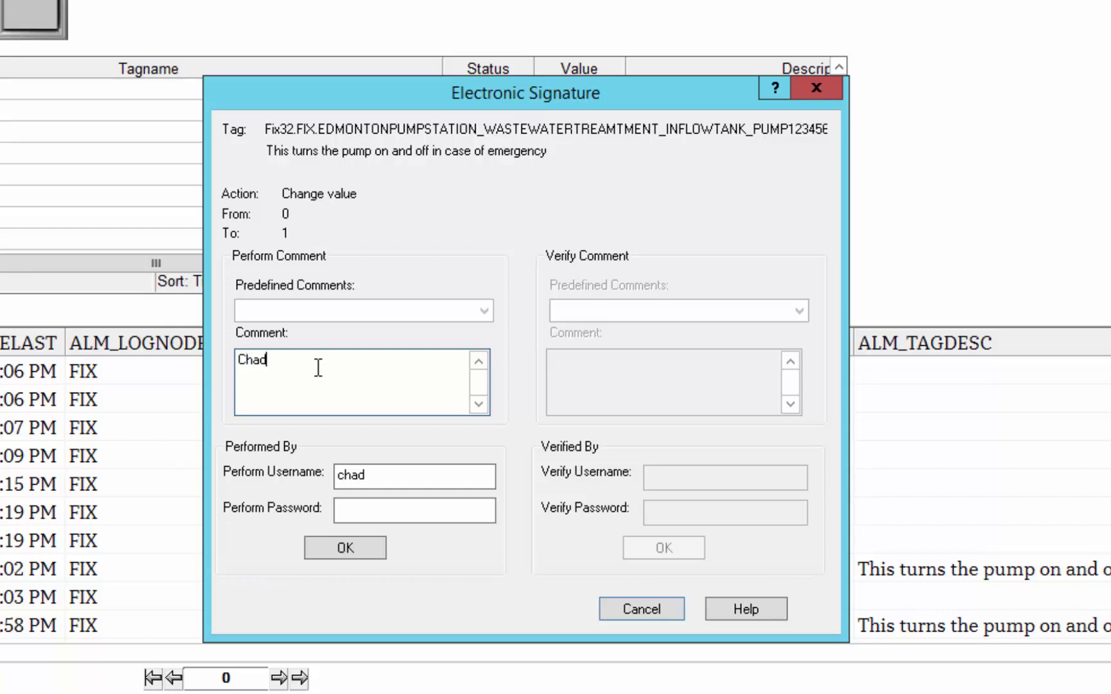
{"action": "type", "text": " Comment 3"}
{"action": "key", "text": "Tab"}
{"action": "left_click", "coordinate": [367, 511]}
{"action": "type", "text": "********"}
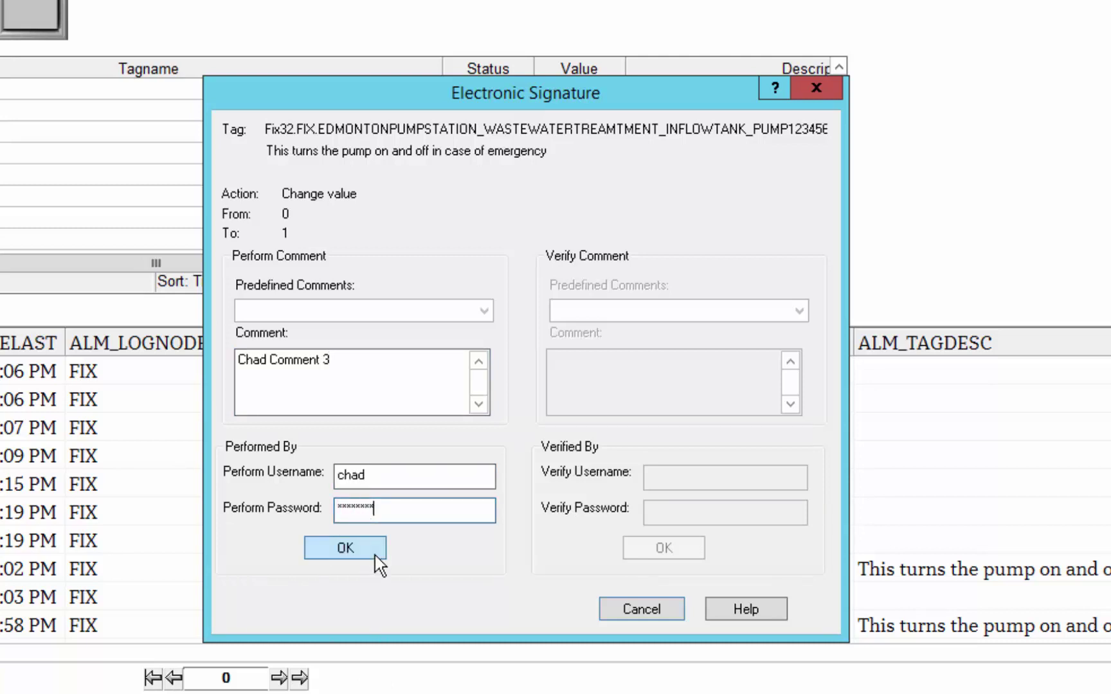
{"action": "left_click", "coordinate": [375, 555]}
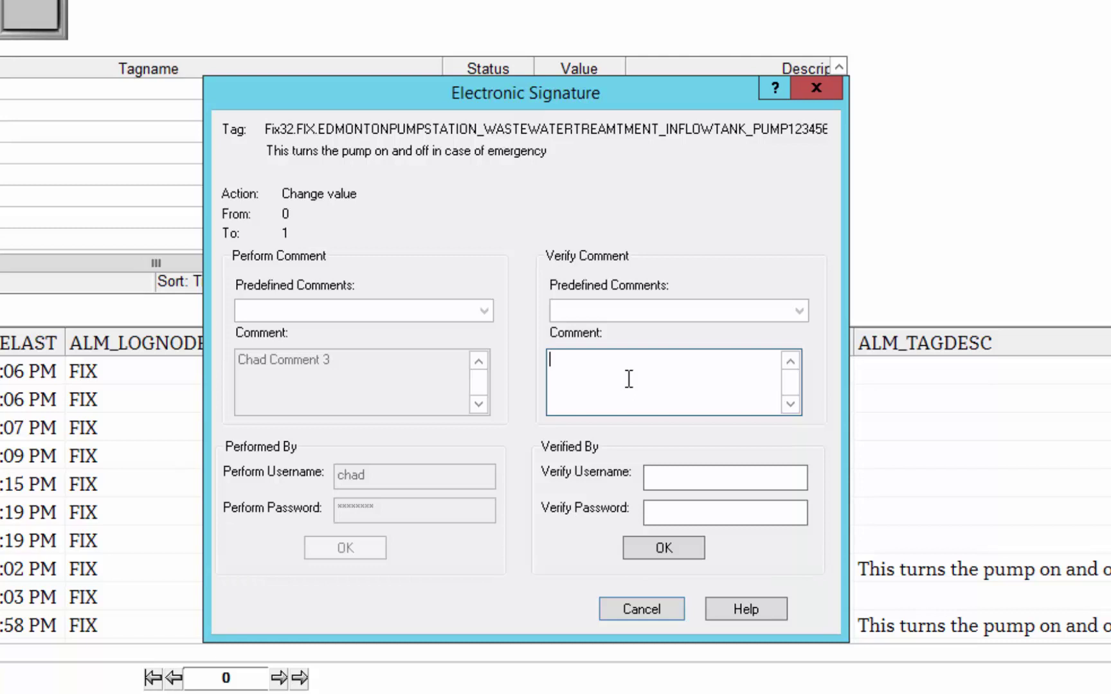
Verify the pump change as admin with comment 'Verifer 3' and the admin password
{"action": "type", "text": "Verifer 3"}
{"action": "key", "text": "Tab"}
{"action": "type", "text": "admin"}
{"action": "key", "text": "Tab"}
{"action": "type", "text": "*****"}
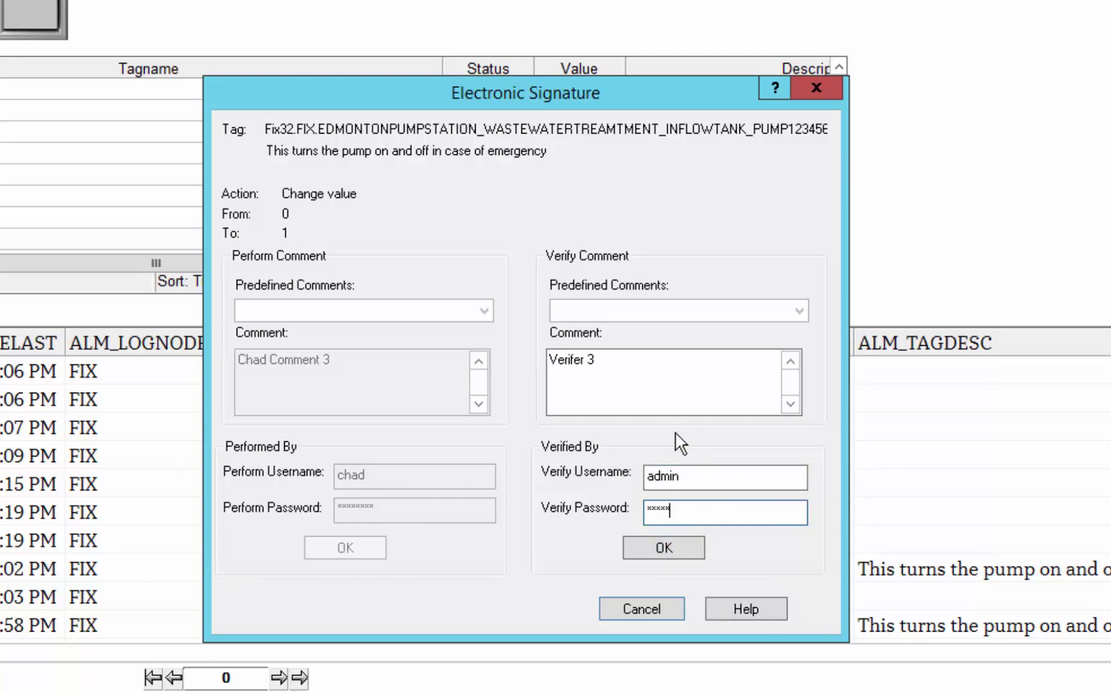
{"action": "left_click", "coordinate": [665, 547]}
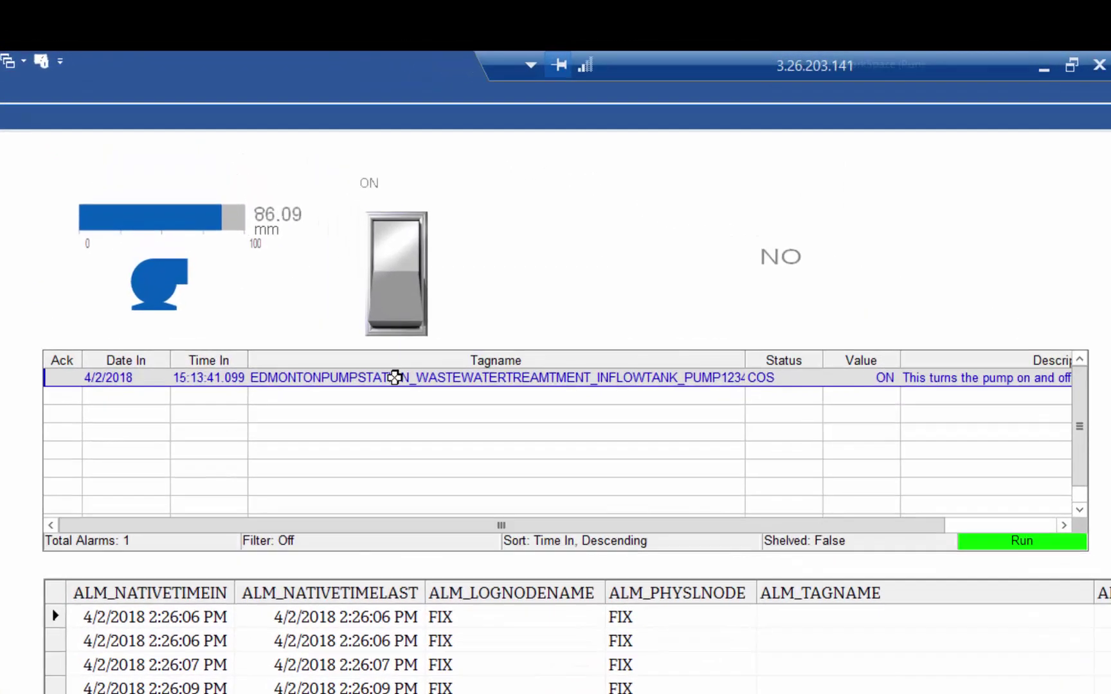
Acknowledge the pump alarm and sign as performer with a comment and password
{"action": "right_click", "coordinate": [345, 289]}
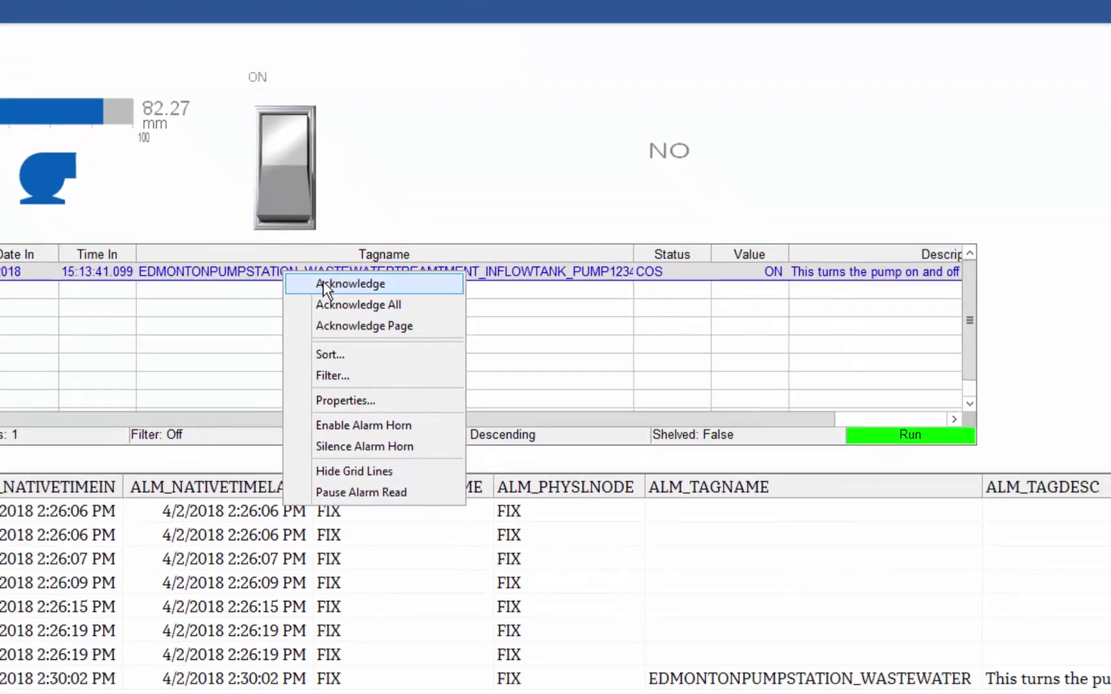
{"action": "left_click", "coordinate": [323, 283]}
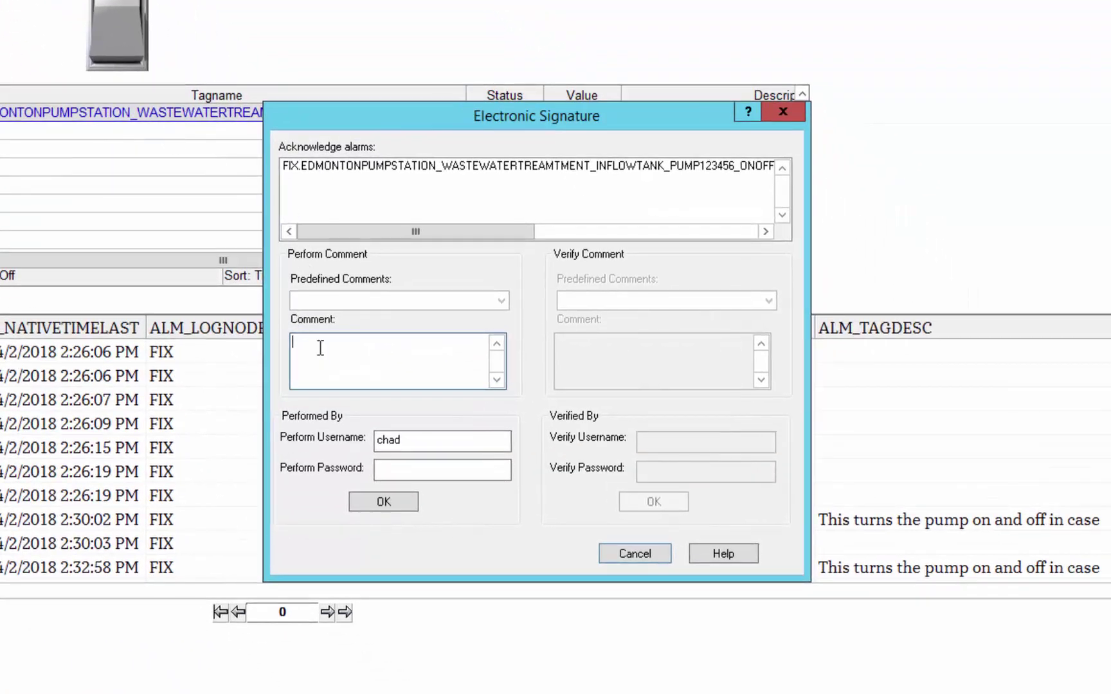
{"action": "type", "text": "Alarm Verify by Chad"}
{"action": "key", "text": "Tab"}
{"action": "key", "text": "Tab"}
{"action": "type", "text": "********"}
{"action": "left_click", "coordinate": [392, 501]}
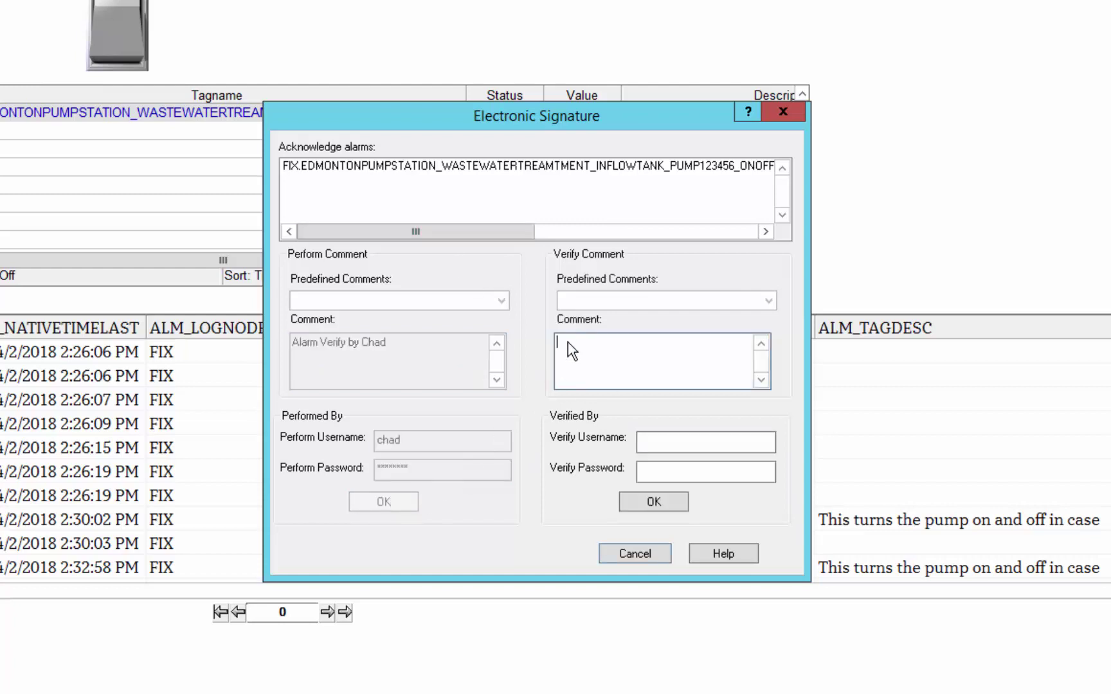
Verify the acknowledgement as admin with comment 'Admin Alarm Verify' and the admin password
{"action": "type", "text": "Admin Alarm Verify"}
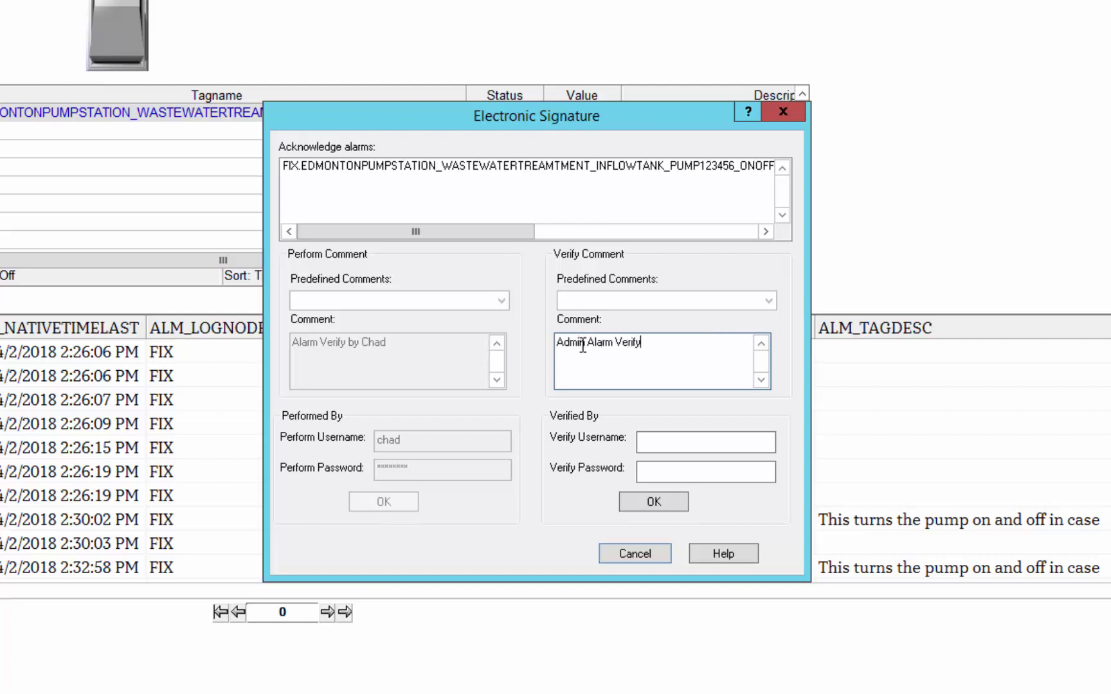
{"action": "key", "text": "Tab"}
{"action": "type", "text": "admin"}
{"action": "key", "text": "Tab"}
{"action": "type", "text": "*****"}
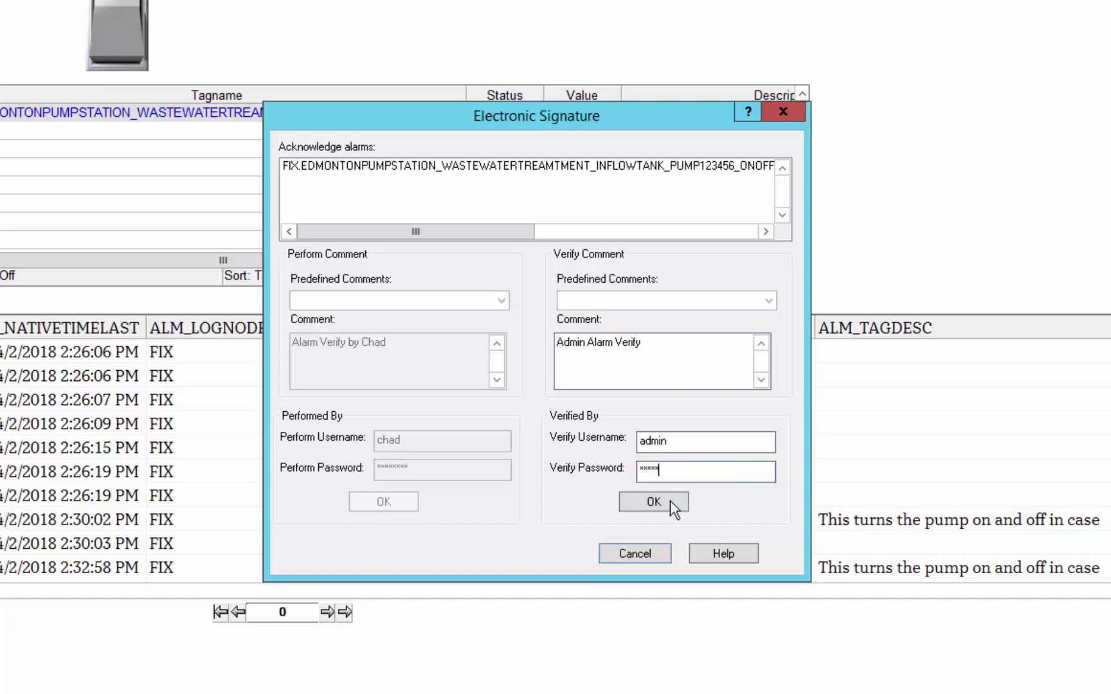
{"action": "left_click", "coordinate": [669, 502]}
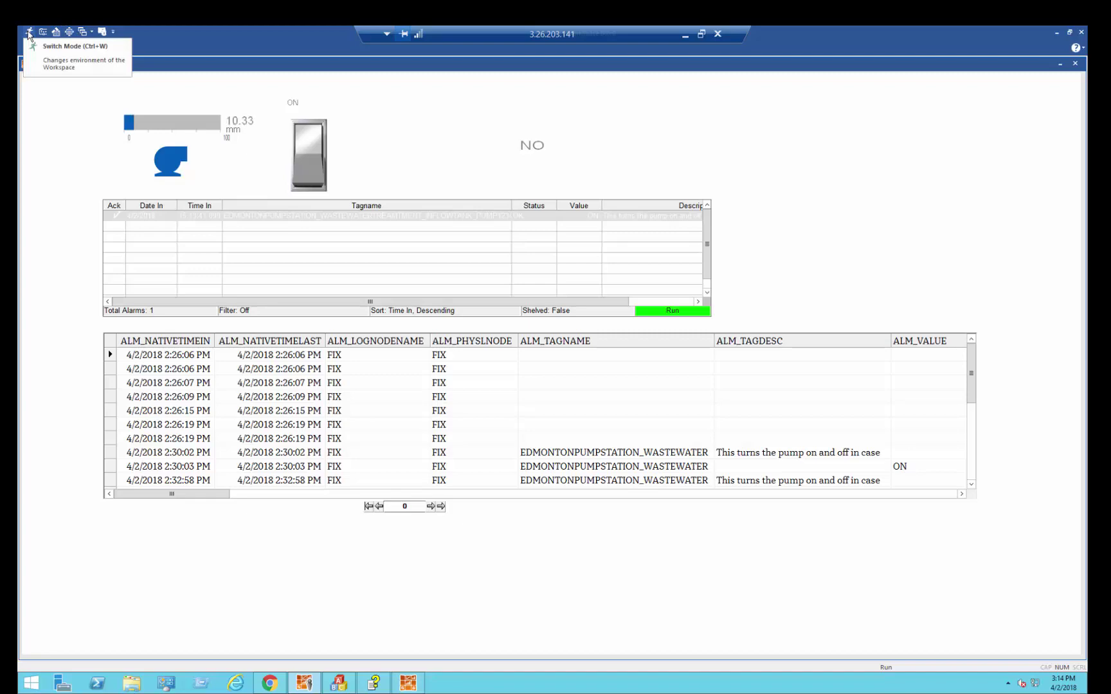
Scroll the audit grid to the bottom and select the 3:13:41 PM pump record's description
{"action": "left_click", "coordinate": [28, 33]}
{"action": "left_click", "coordinate": [29, 33]}
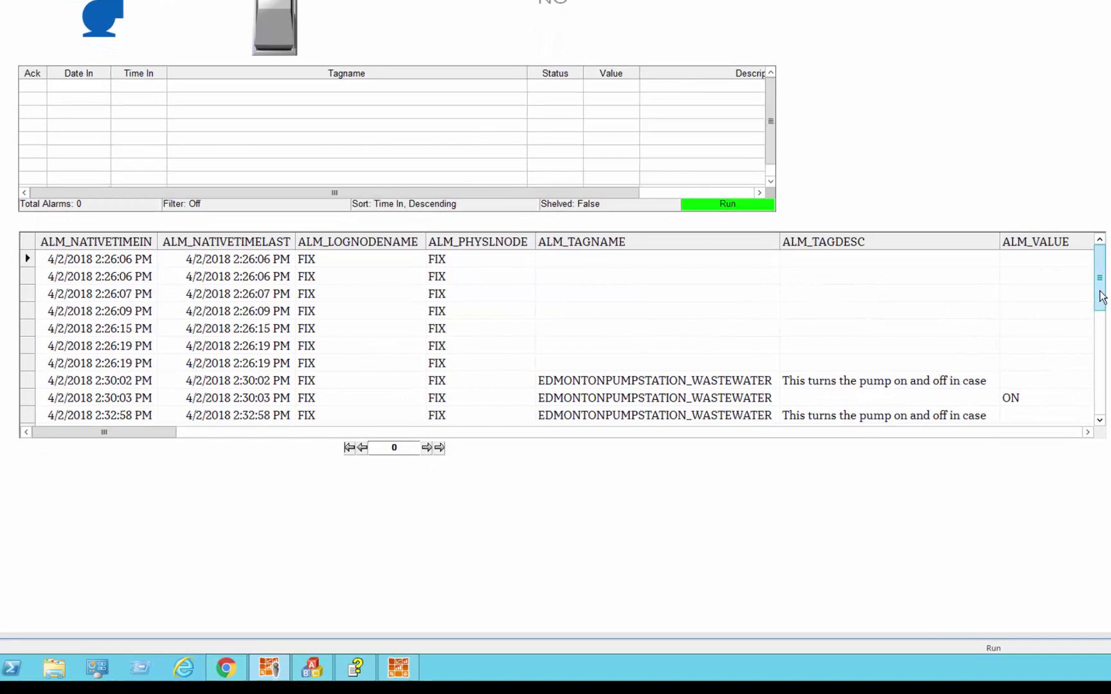
{"action": "left_click_drag", "start_coordinate": [1102, 297], "coordinate": [1099, 437]}
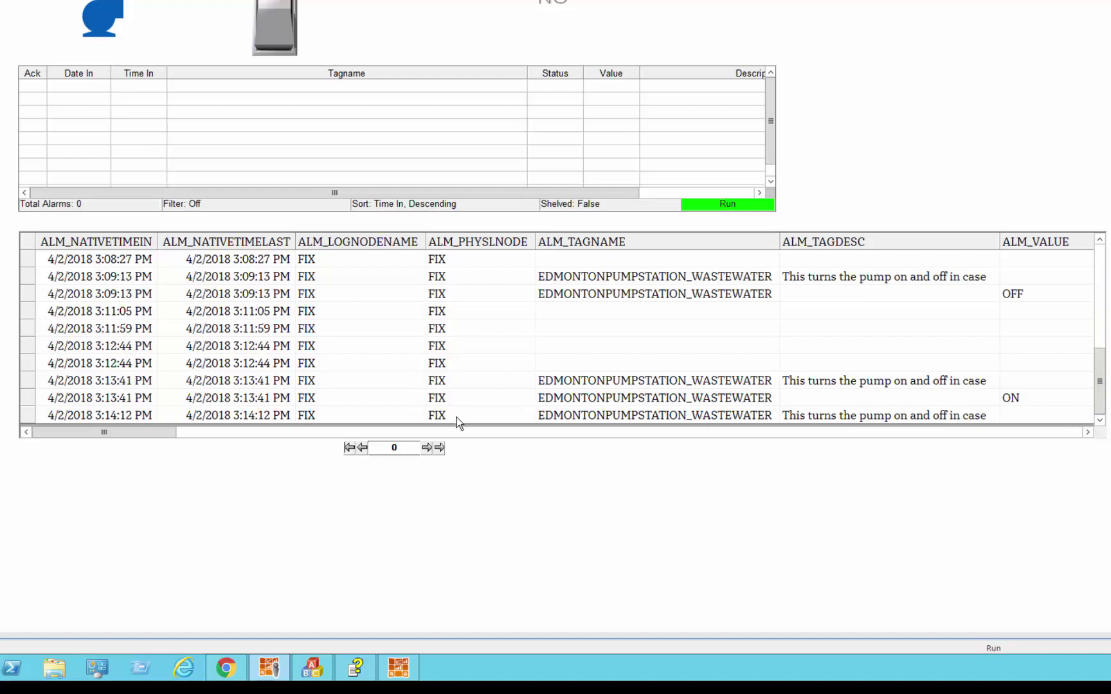
{"action": "left_click", "coordinate": [200, 380]}
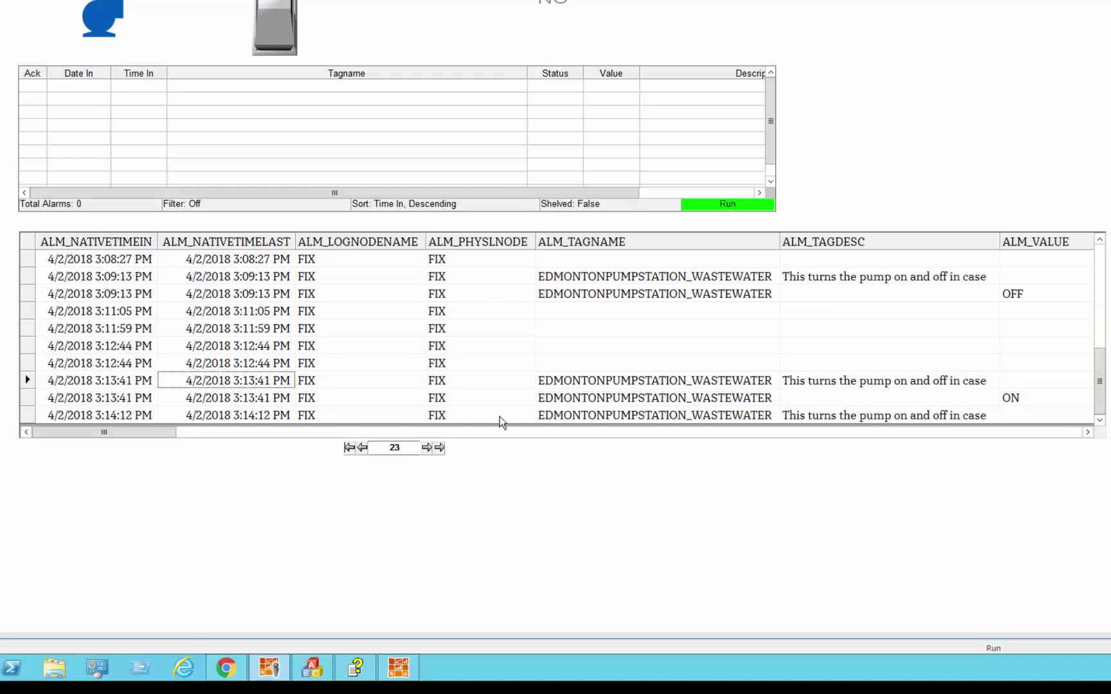
{"action": "key", "text": "Right"}
{"action": "key", "text": "Right"}
{"action": "key", "text": "Right"}
{"action": "key", "text": "Right"}
{"action": "key", "text": "Right"}
{"action": "key", "text": "Right"}
{"action": "key", "text": "Right"}
{"action": "key", "text": "Right"}
{"action": "key", "text": "Right"}
{"action": "key", "text": "Right"}
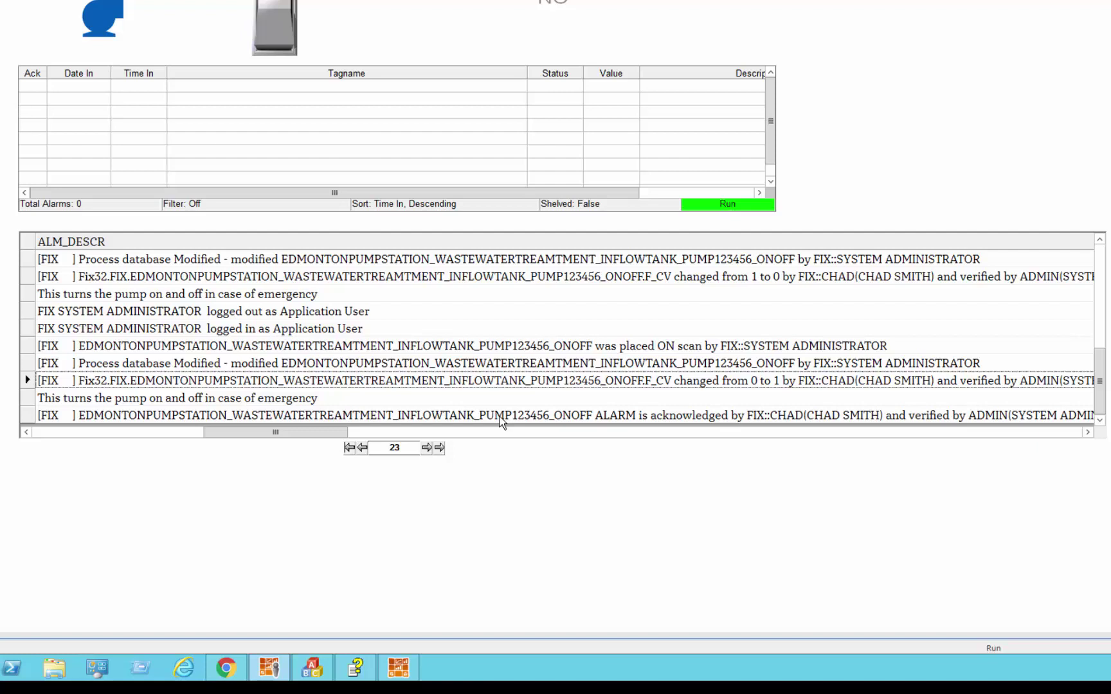
Review the value-change record's operator, performer and verifier name fields and performer comment
{"action": "key", "text": "Right"}
{"action": "key", "text": "Right"}
{"action": "key", "text": "Right"}
{"action": "key", "text": "Right"}
{"action": "key", "text": "Right"}
{"action": "key", "text": "Right"}
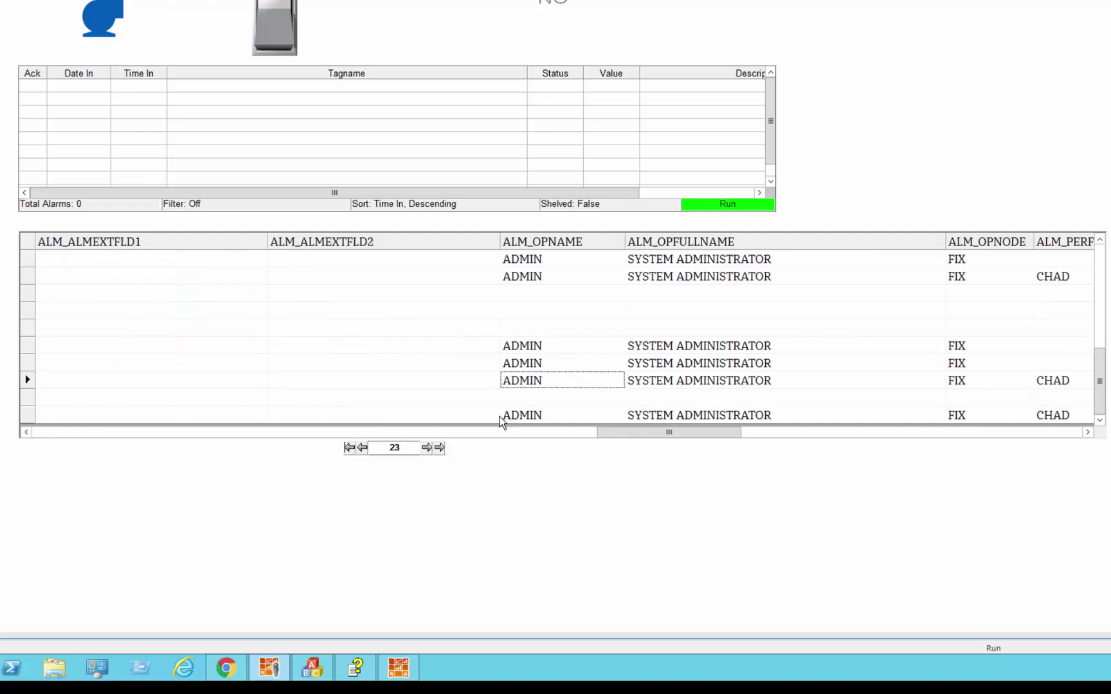
{"action": "key", "text": "Right"}
{"action": "key", "text": "Right"}
{"action": "key", "text": "Right"}
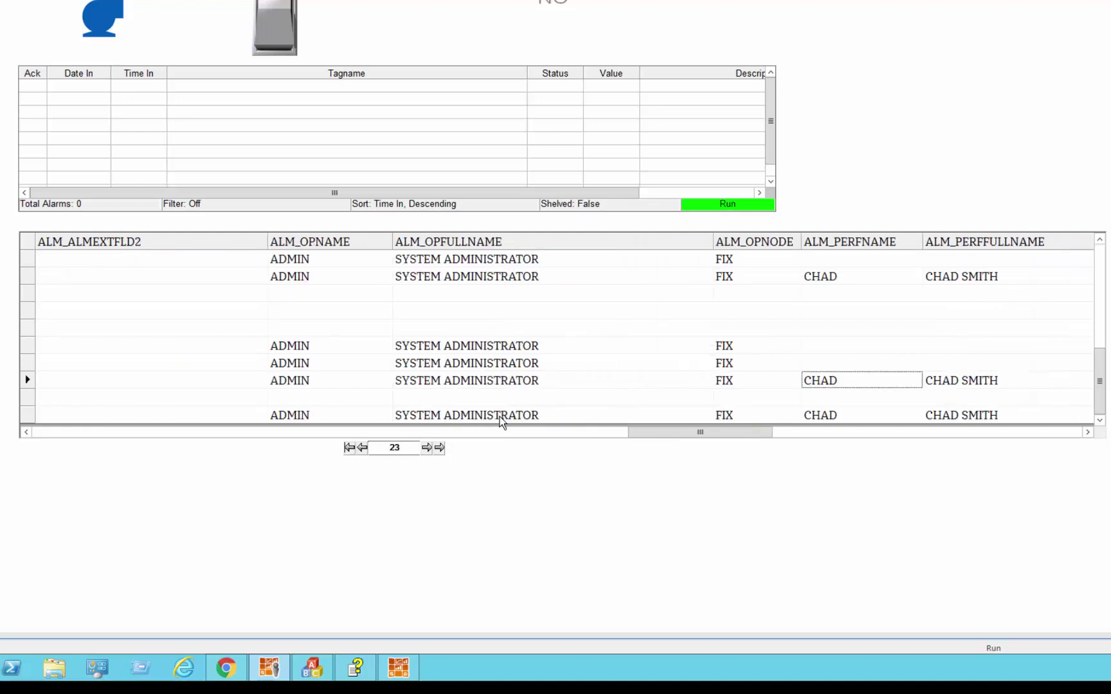
{"action": "key", "text": "Right"}
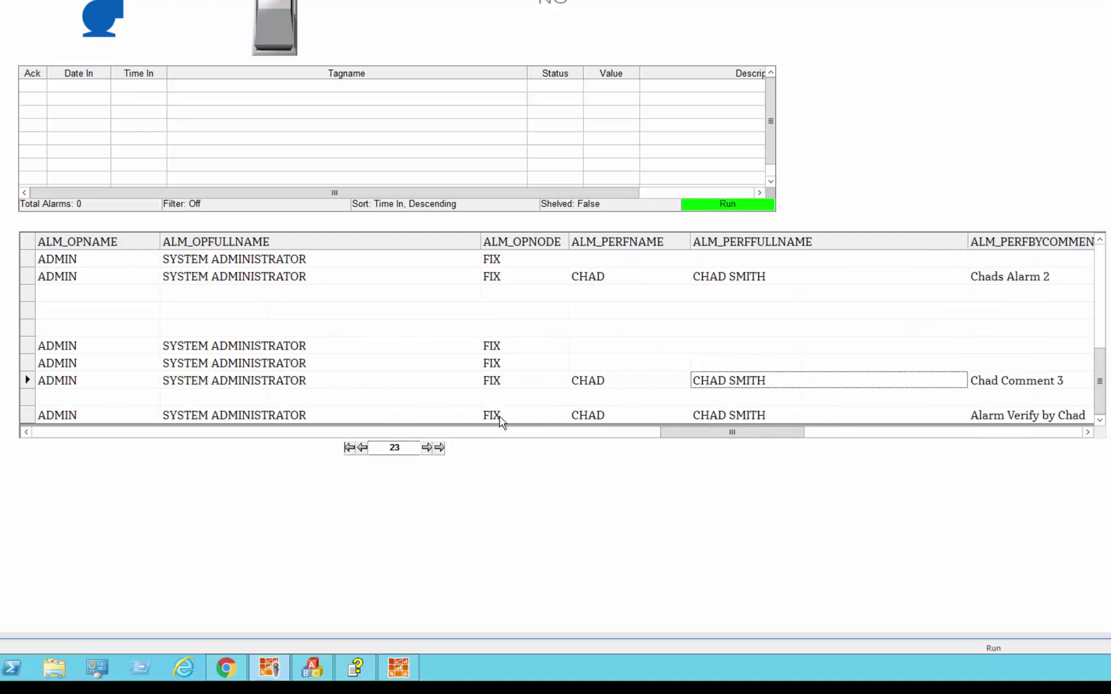
{"action": "key", "text": "Right"}
{"action": "key", "text": "Right"}
{"action": "key", "text": "Right"}
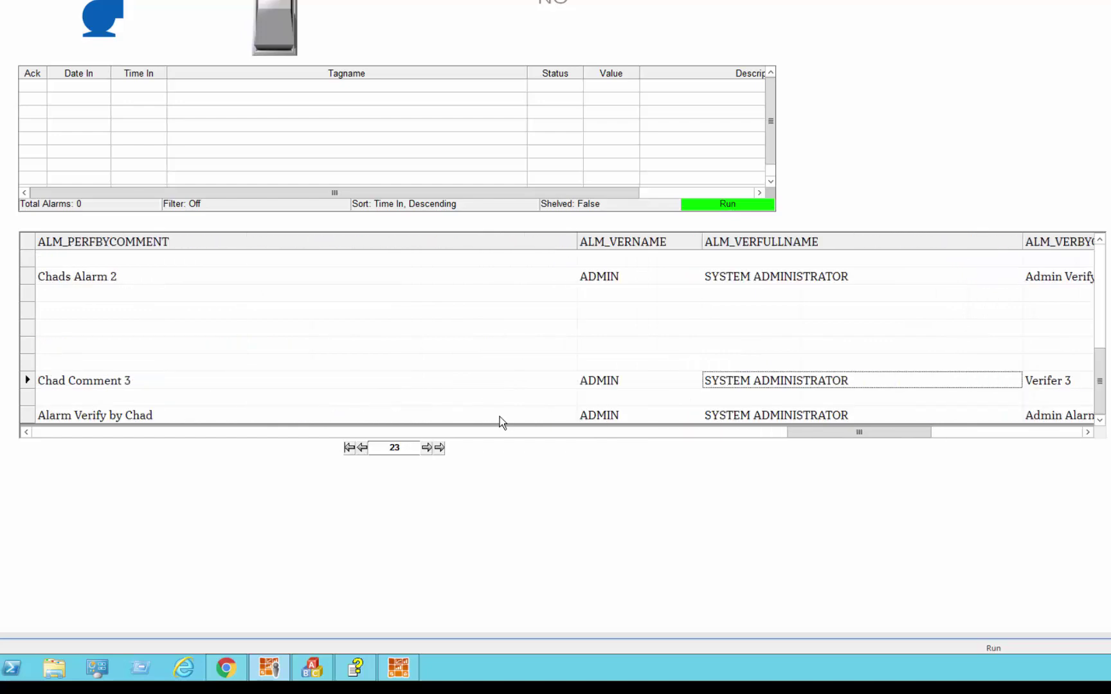
{"action": "key", "text": "Right"}
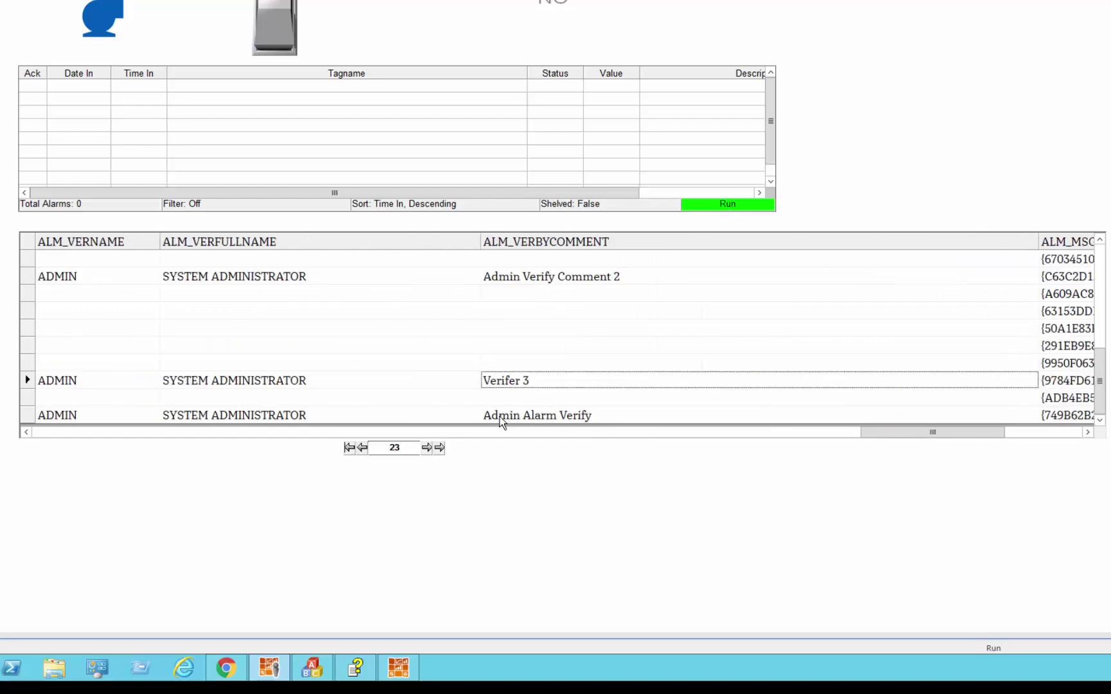
{"action": "key", "text": "Left"}
{"action": "key", "text": "Left"}
{"action": "key", "text": "Left"}
{"action": "key", "text": "Left"}
{"action": "key", "text": "Left"}
{"action": "key", "text": "Left"}
{"action": "key", "text": "Left"}
{"action": "key", "text": "Left"}
{"action": "key", "text": "Left"}
{"action": "key", "text": "Left"}
{"action": "key", "text": "Left"}
{"action": "key", "text": "Left"}
{"action": "key", "text": "Left"}
{"action": "key", "text": "Left"}
{"action": "key", "text": "Left"}
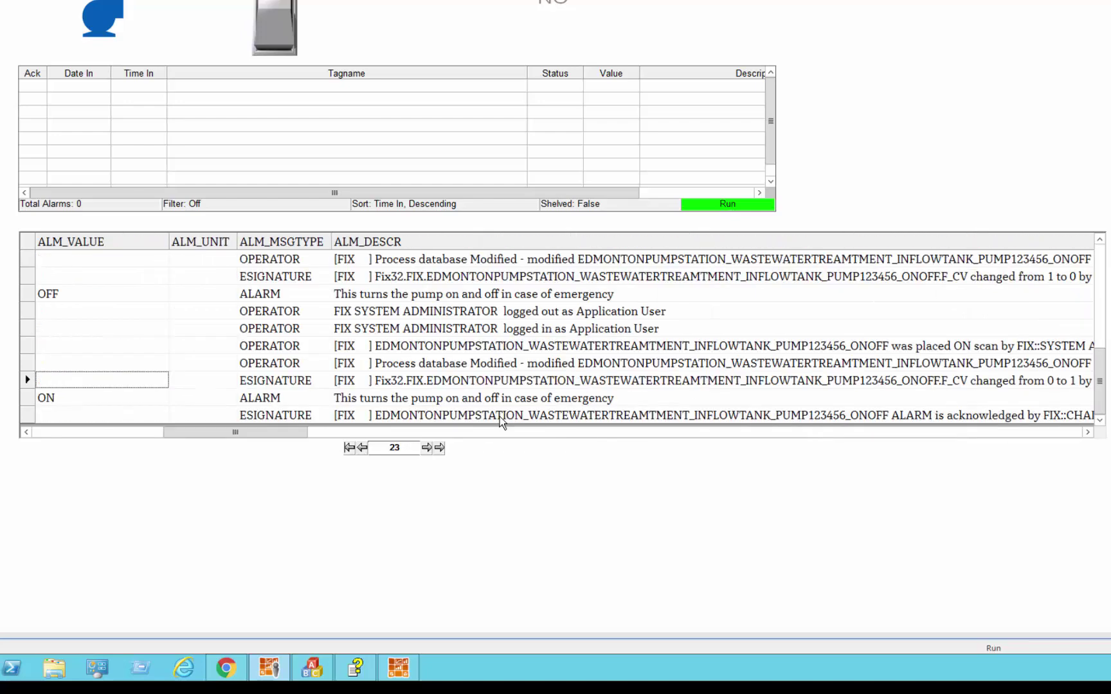
Compare the ON alarm record with the value-change e-signature record
{"action": "key", "text": "Down"}
{"action": "key", "text": "Right"}
{"action": "key", "text": "Right"}
{"action": "key", "text": "Right"}
{"action": "key", "text": "Right"}
{"action": "key", "text": "Right"}
{"action": "key", "text": "Right"}
{"action": "key", "text": "Right"}
{"action": "key", "text": "Right"}
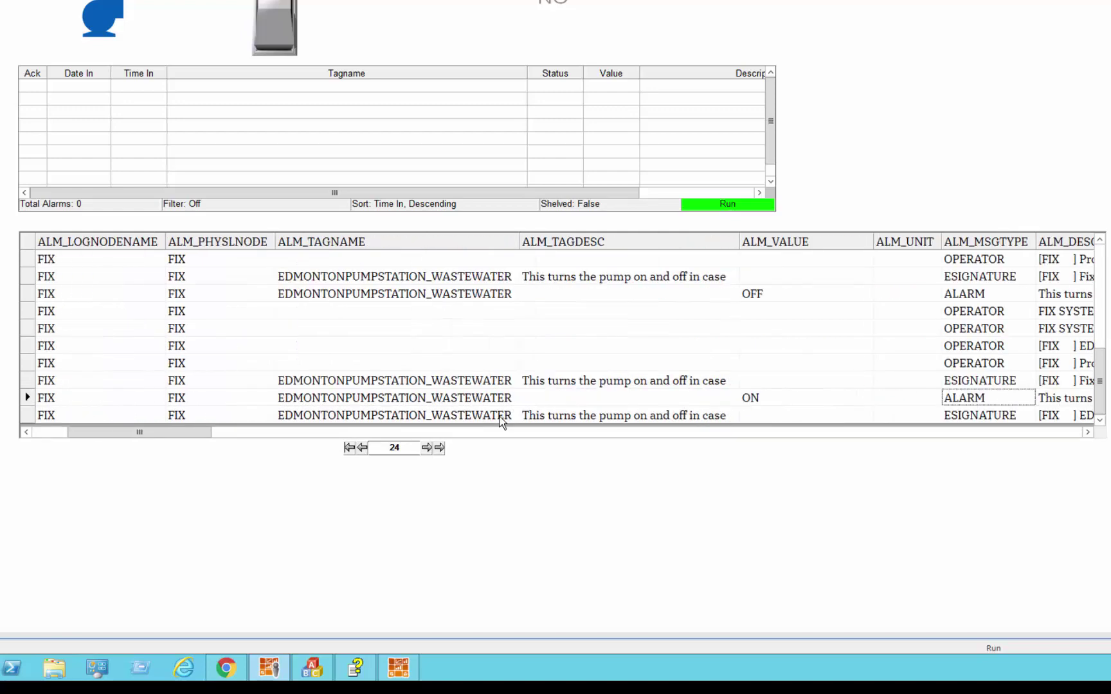
{"action": "key", "text": "Up"}
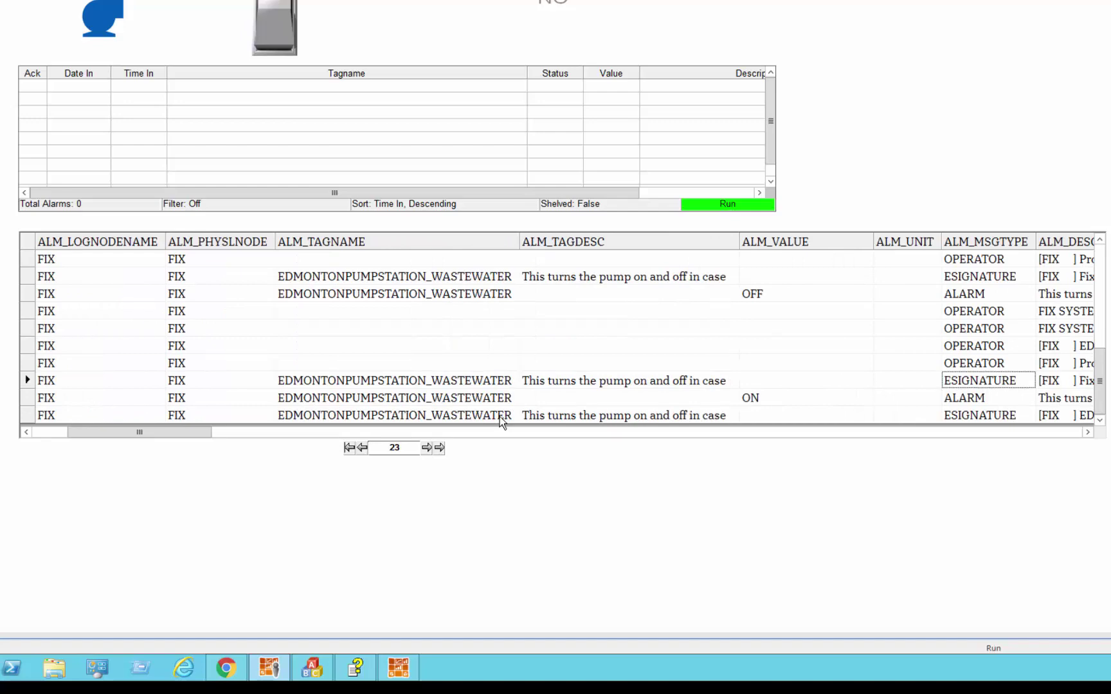
{"action": "key", "text": "Down"}
{"action": "key", "text": "Up"}
{"action": "key", "text": "Down"}
{"action": "key", "text": "Down"}
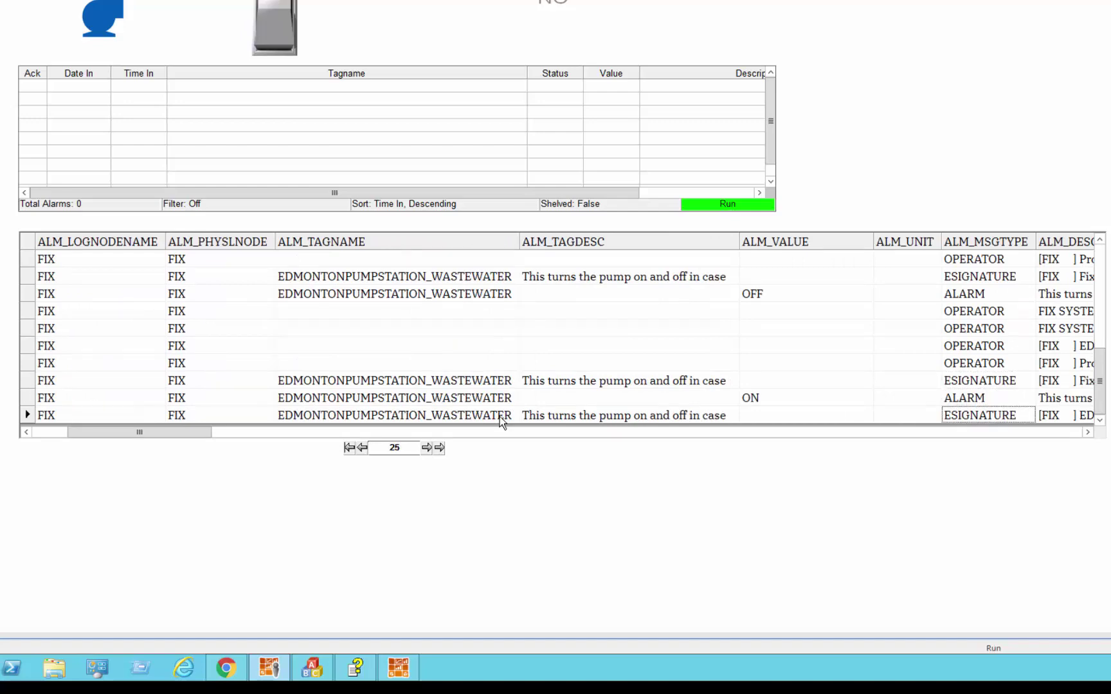
Review the acknowledgement record's description, performer and verifier comments, and message IDs
{"action": "key", "text": "Right"}
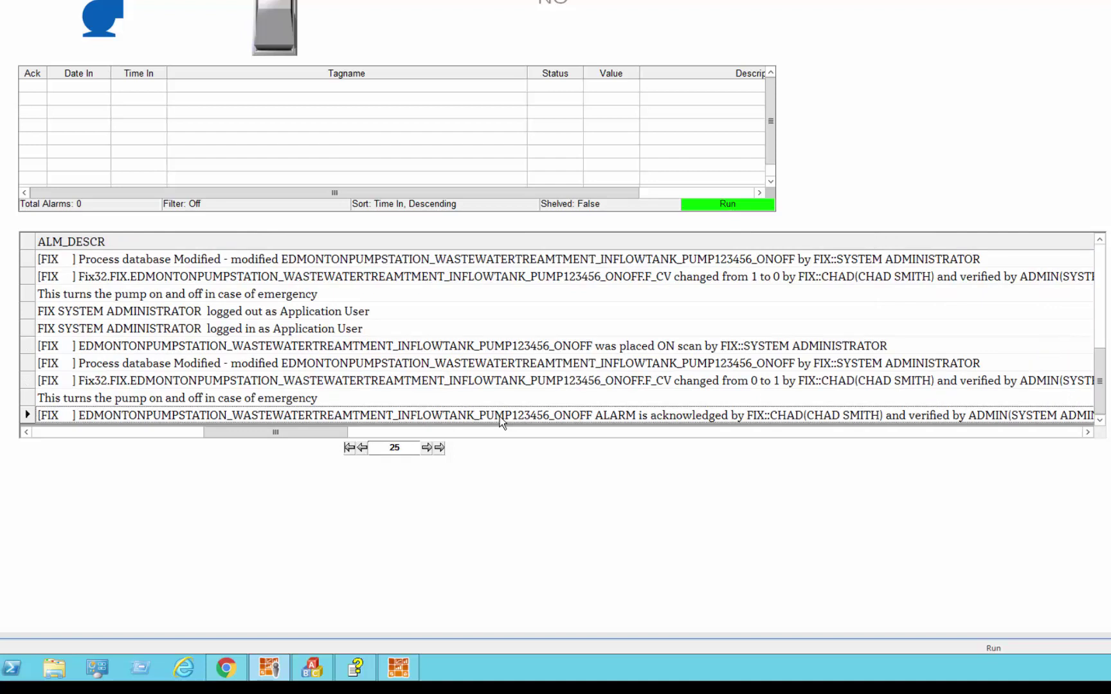
{"action": "key", "text": "Right"}
{"action": "key", "text": "Right"}
{"action": "key", "text": "Right"}
{"action": "key", "text": "Right"}
{"action": "key", "text": "Right"}
{"action": "key", "text": "Right"}
{"action": "key", "text": "Right"}
{"action": "key", "text": "Right"}
{"action": "key", "text": "Right"}
{"action": "key", "text": "Right"}
{"action": "key", "text": "Right"}
{"action": "key", "text": "Right"}
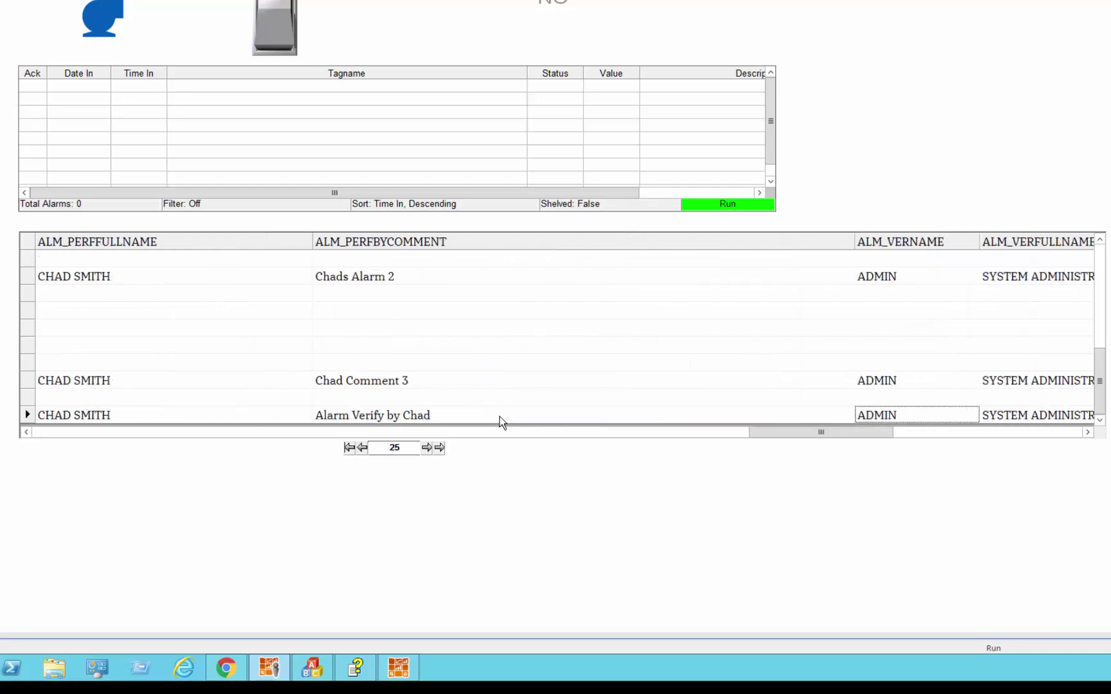
{"action": "key", "text": "Left"}
{"action": "key", "text": "Right"}
{"action": "key", "text": "Right"}
{"action": "key", "text": "Right"}
{"action": "key", "text": "Right"}
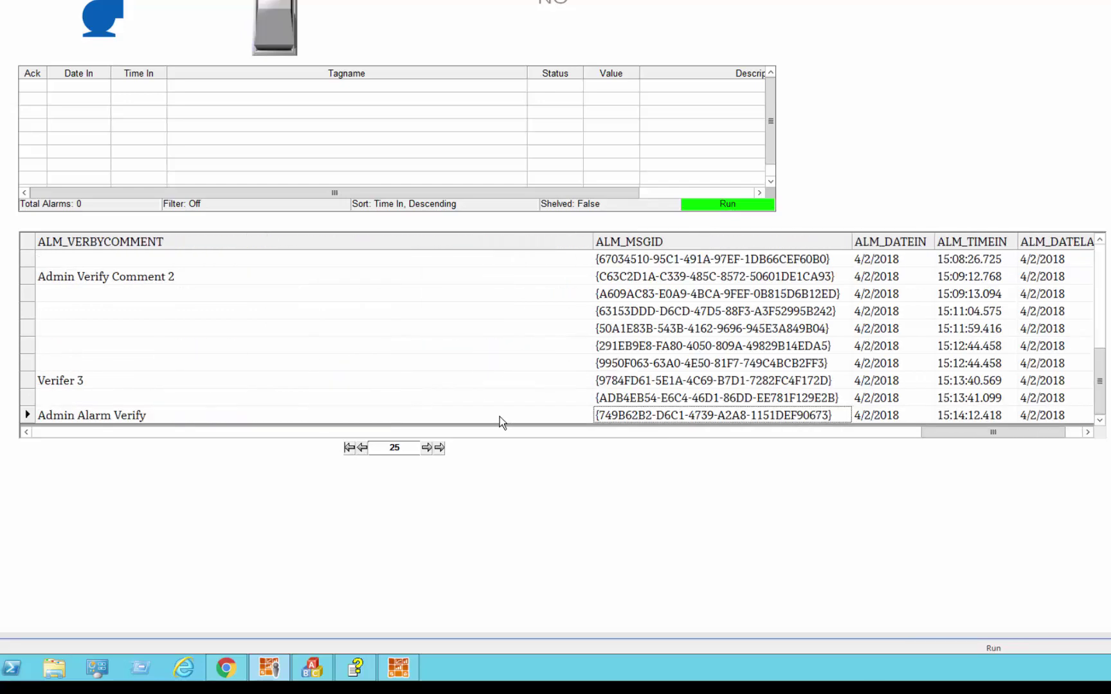
{"action": "key", "text": "Left"}
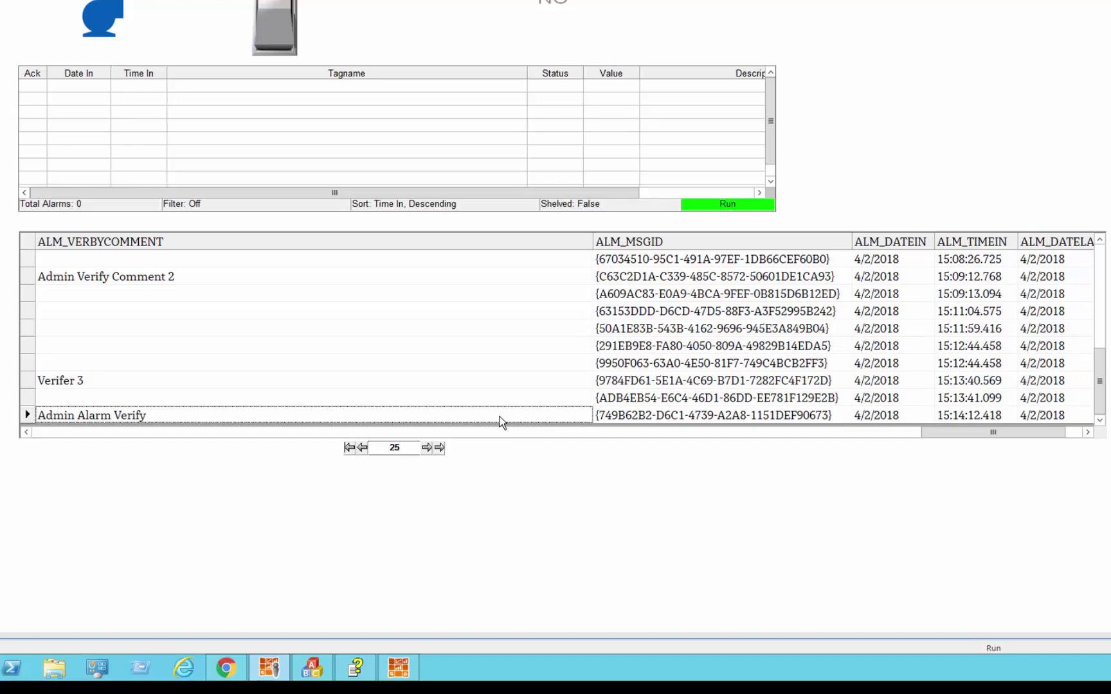